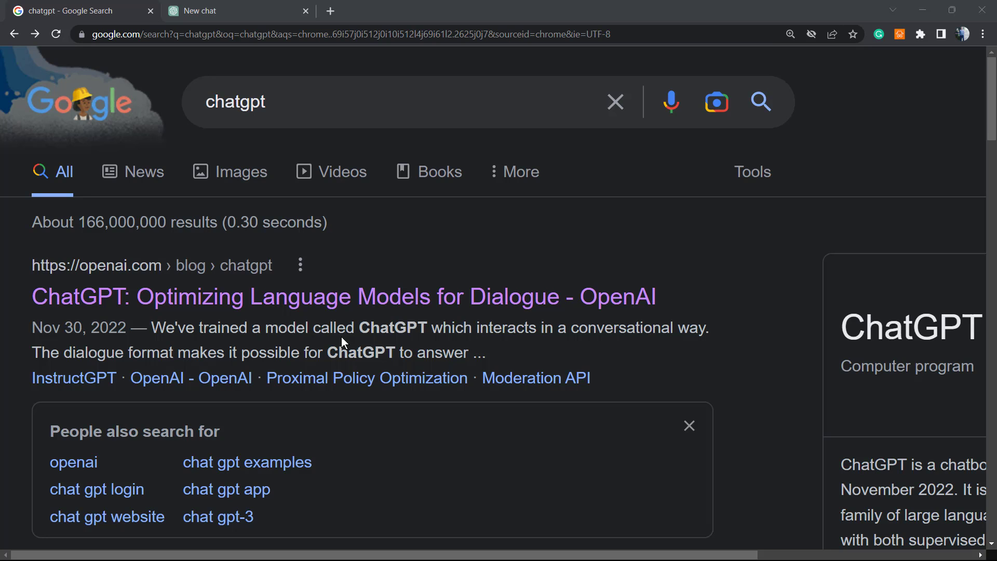
Step: Open OpenAI's 'ChatGPT: Optimizing Language Models for Dialogue' article from the search results
scroll(341, 337, down, 1)
scroll(341, 336, up, 1)
double_click(267, 120)
click(295, 110)
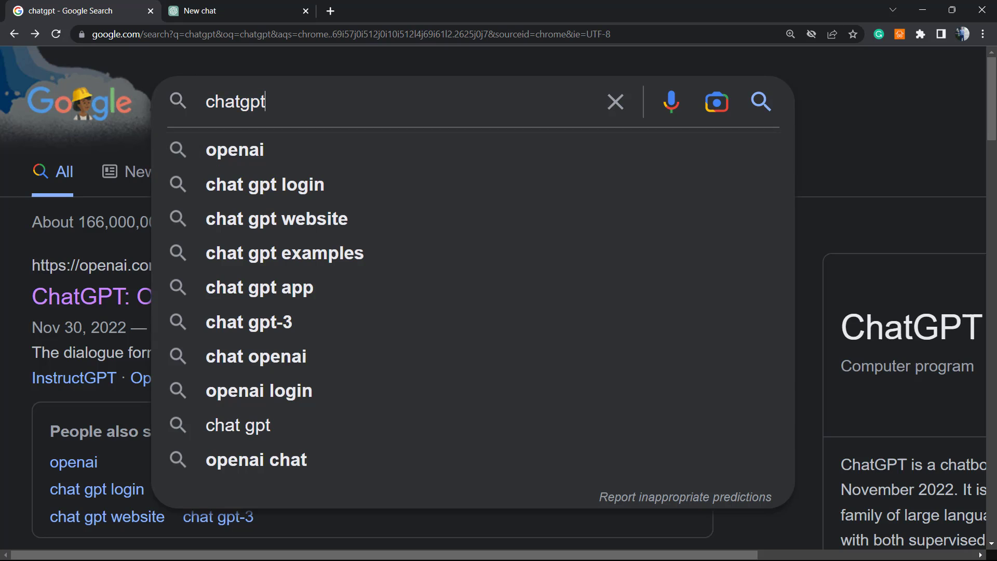
key(Escape)
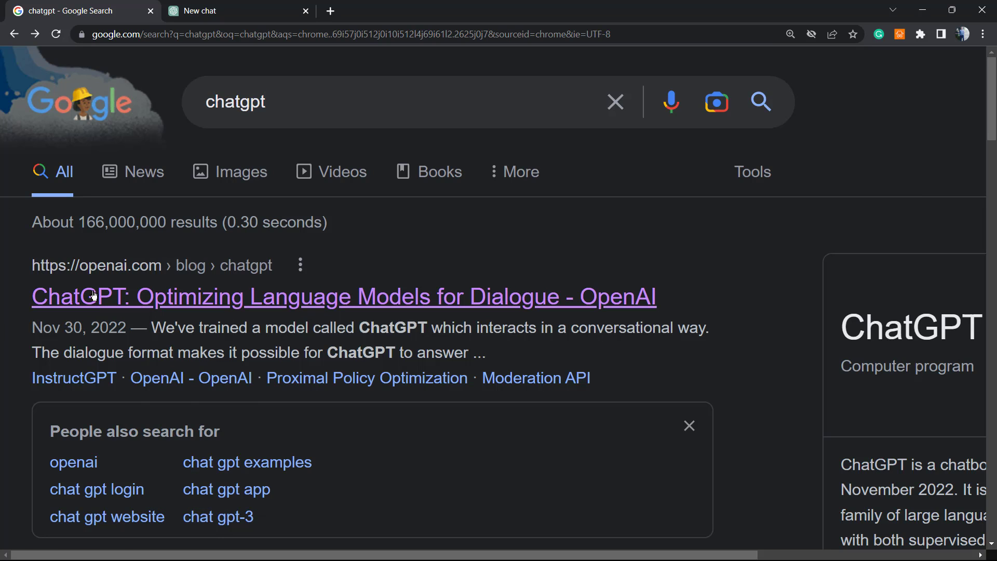
click(300, 295)
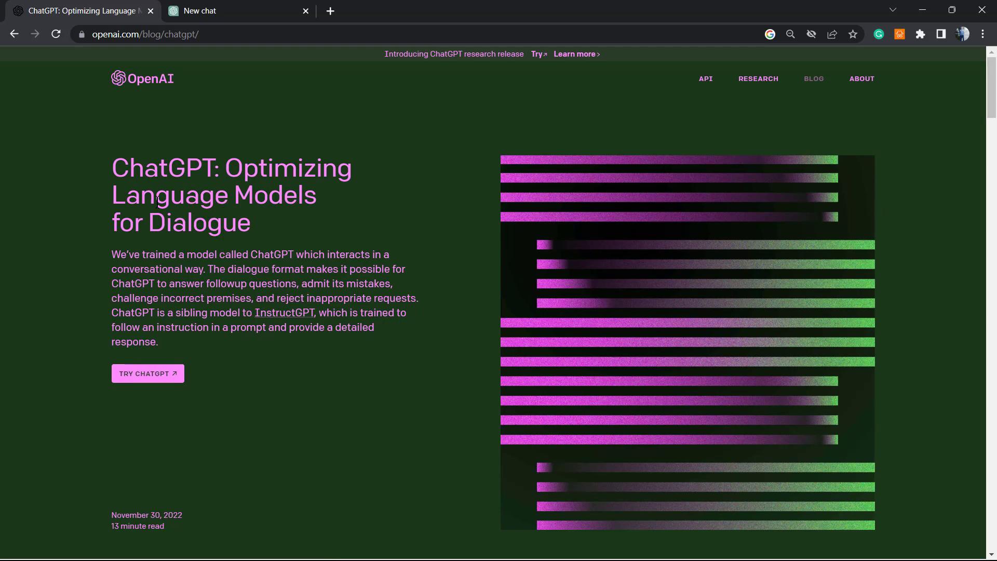
Step: Launch ChatGPT in a new tab from the article's Try ChatGPT link
triple_click(150, 273)
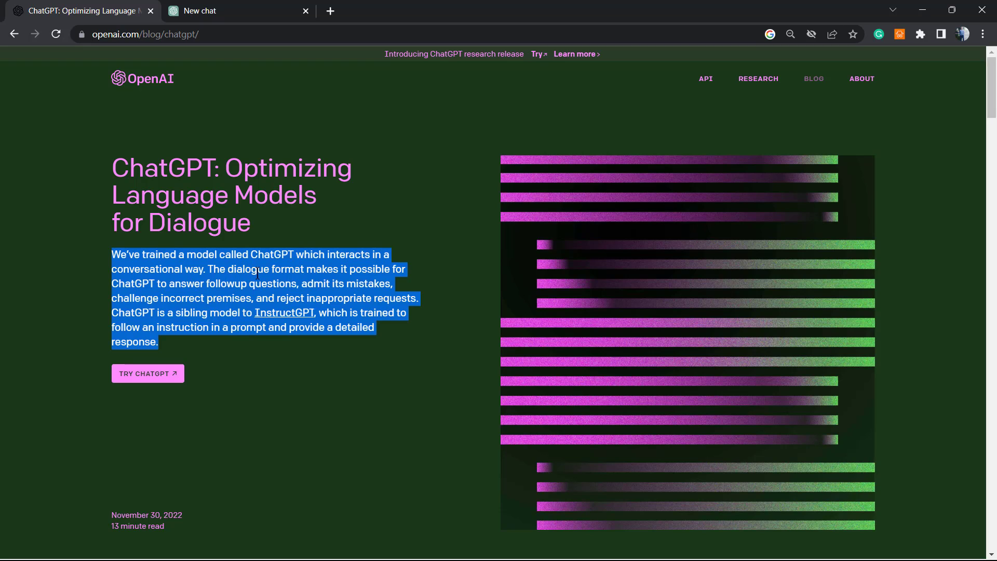
click(159, 287)
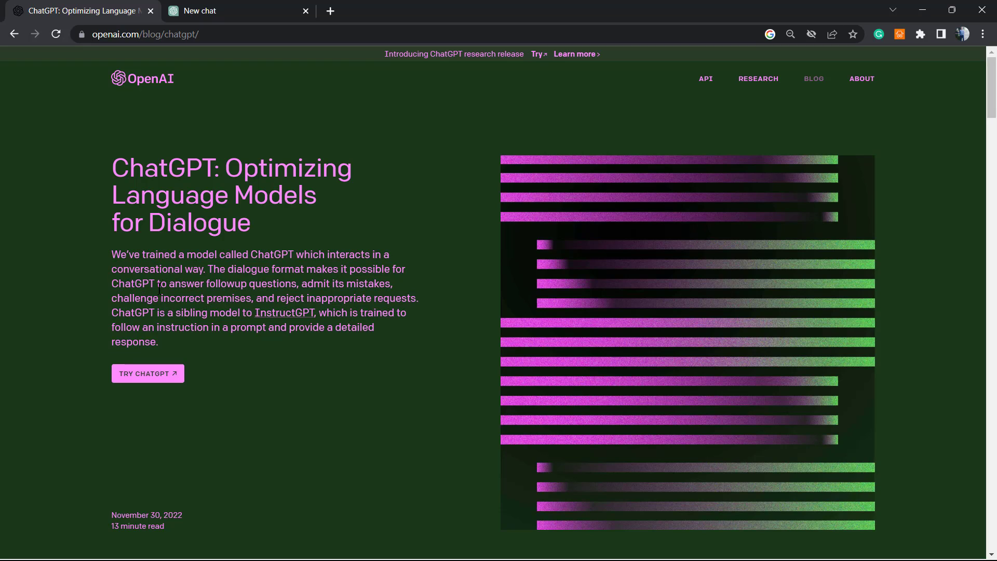
triple_click(198, 263)
click(198, 263)
click(140, 378)
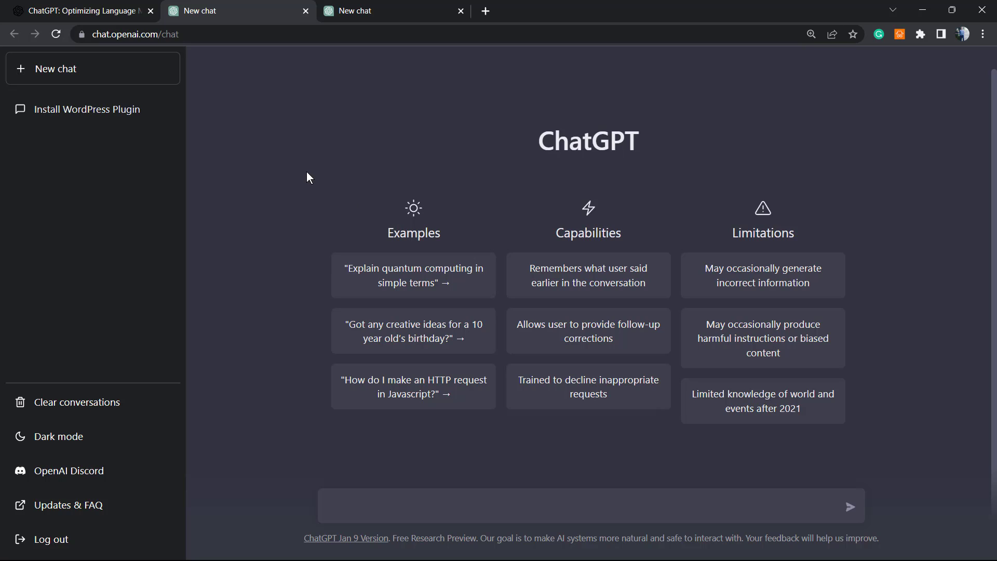
Step: Ask ChatGPT 'how to install a WordPress plugin?', fixing a typo before sending
click(379, 501)
text(how)
text( toi)
text(nstalla)
text( WordPress pl)
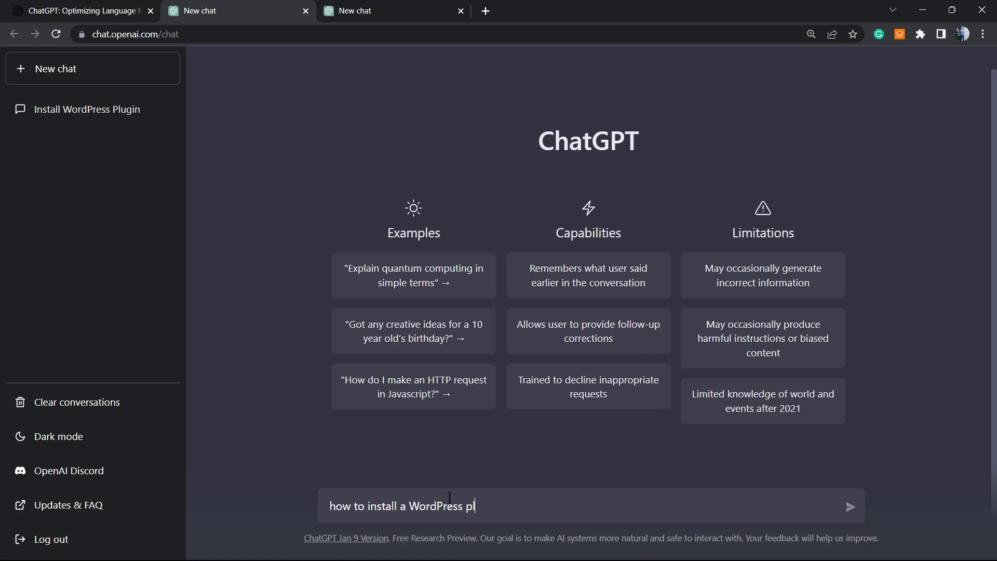
text(ugin)
key(BackSpace)
key(BackSpace)
key(BackSpace)
key(BackSpace)
text(ugin)
text(?)
key(Return)
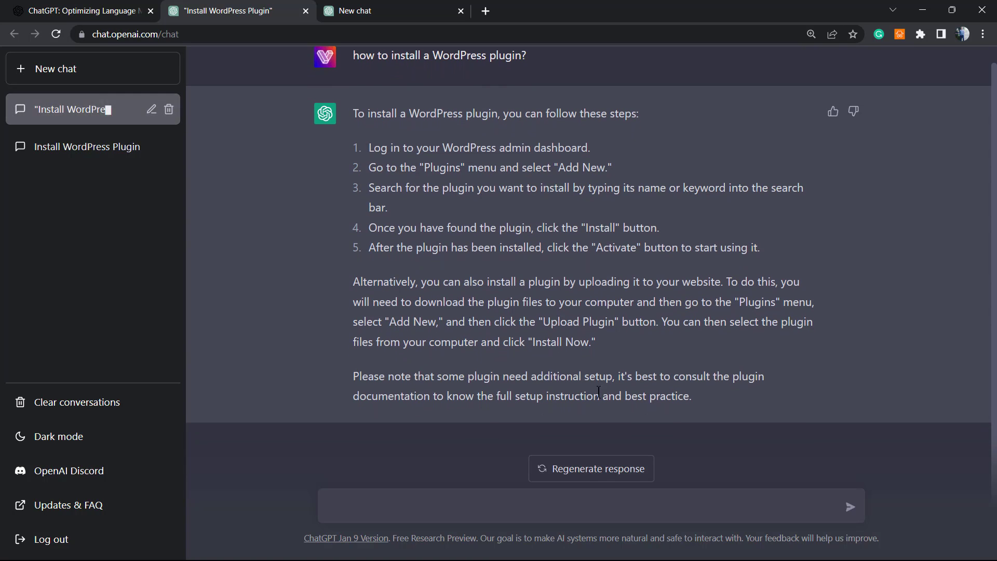
Step: Select and copy ChatGPT's complete plugin-installation answer
drag(693, 396, 331, 115)
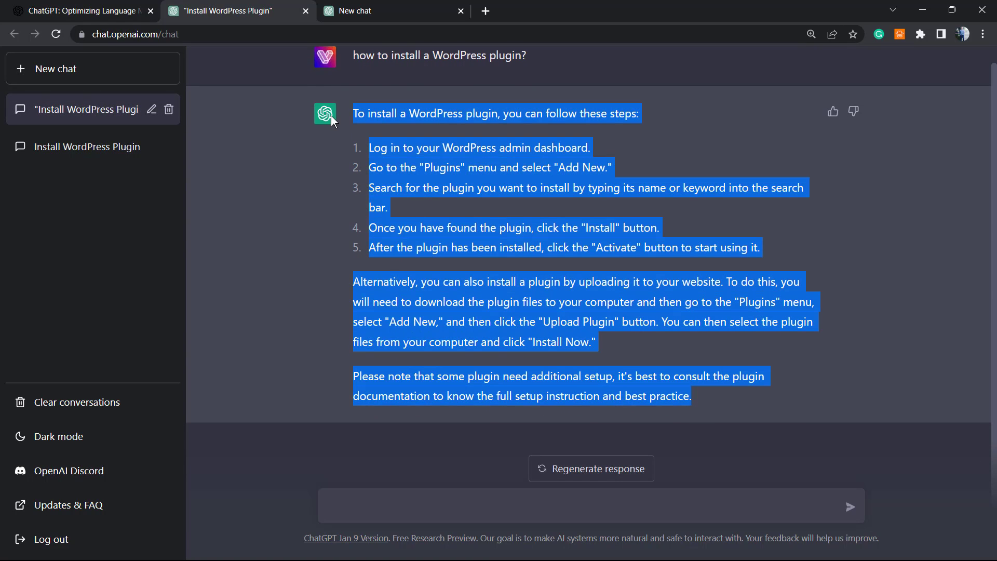
right_click(394, 150)
click(404, 157)
Step: Start a new WordPress post and paste ChatGPT's answer into its body
click(360, 285)
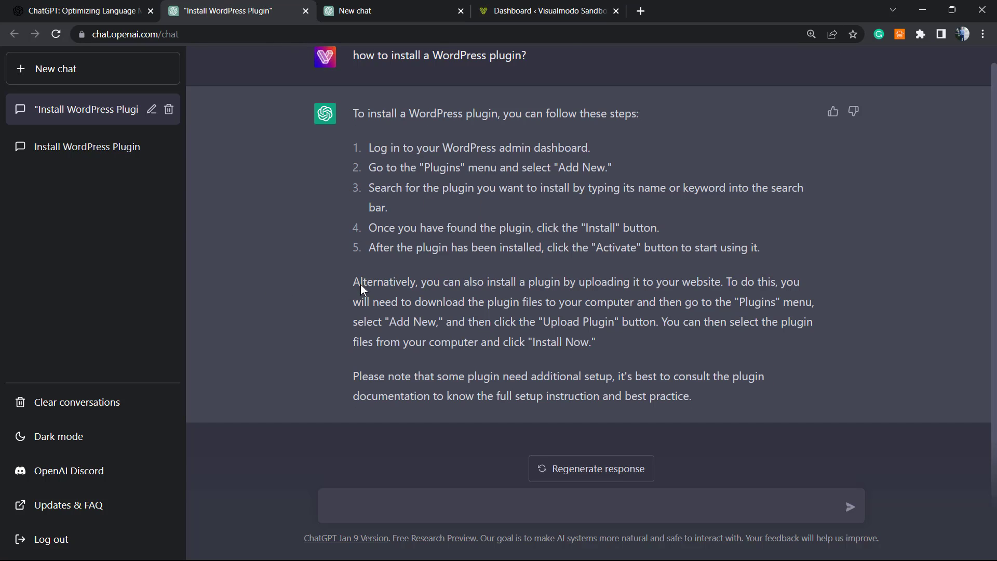
scroll(400, 255, up, 1)
scroll(397, 257, down, 1)
click(591, 9)
mouse_move(42, 246)
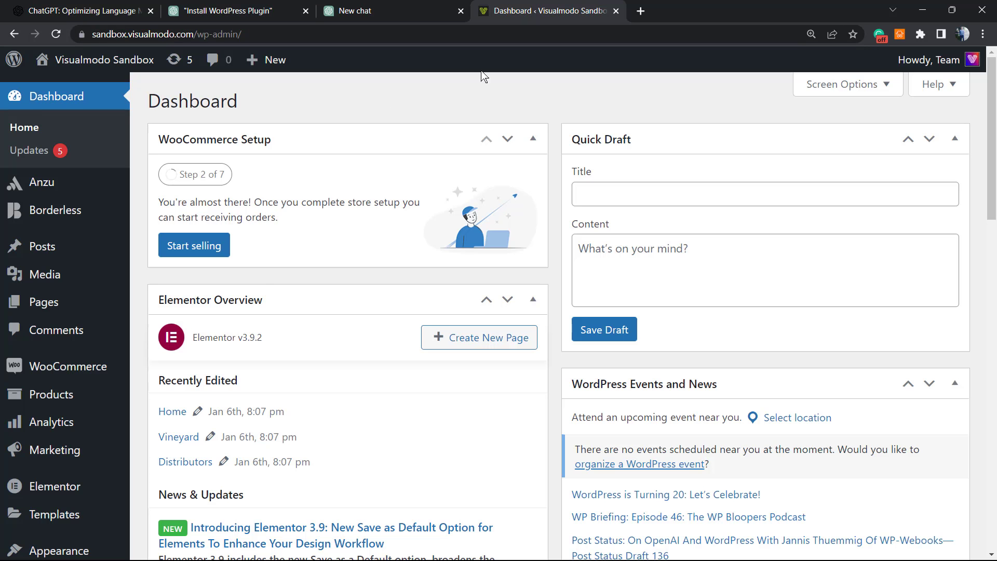
click(197, 270)
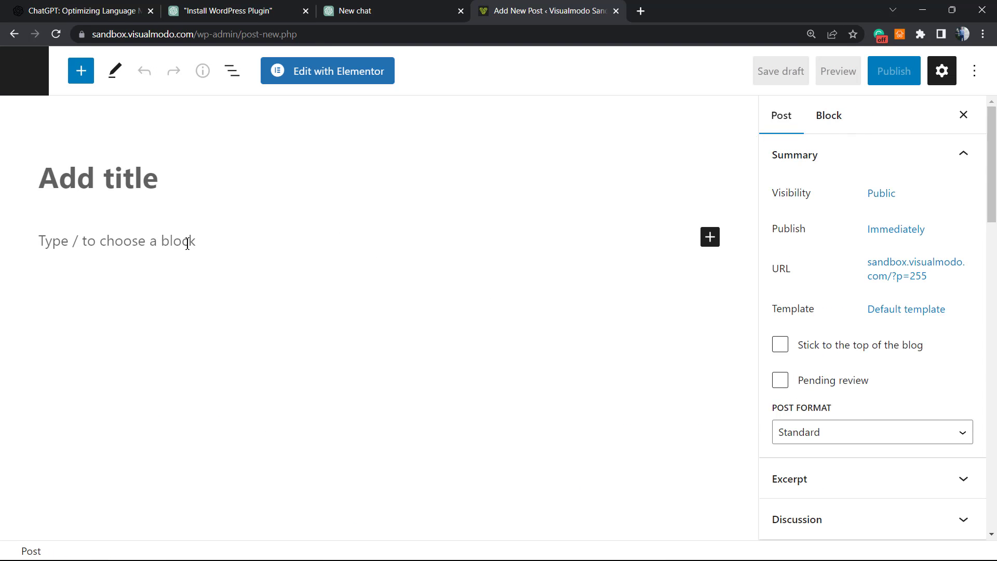
click(190, 240)
key(ctrl+v)
Step: Copy the question from ChatGPT and paste it as the post title
click(438, 7)
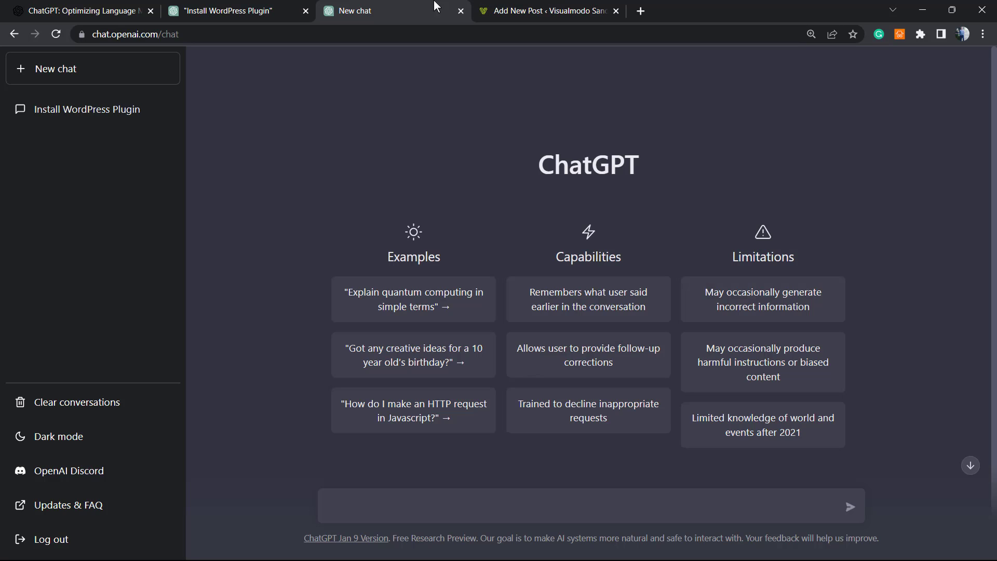
click(254, 6)
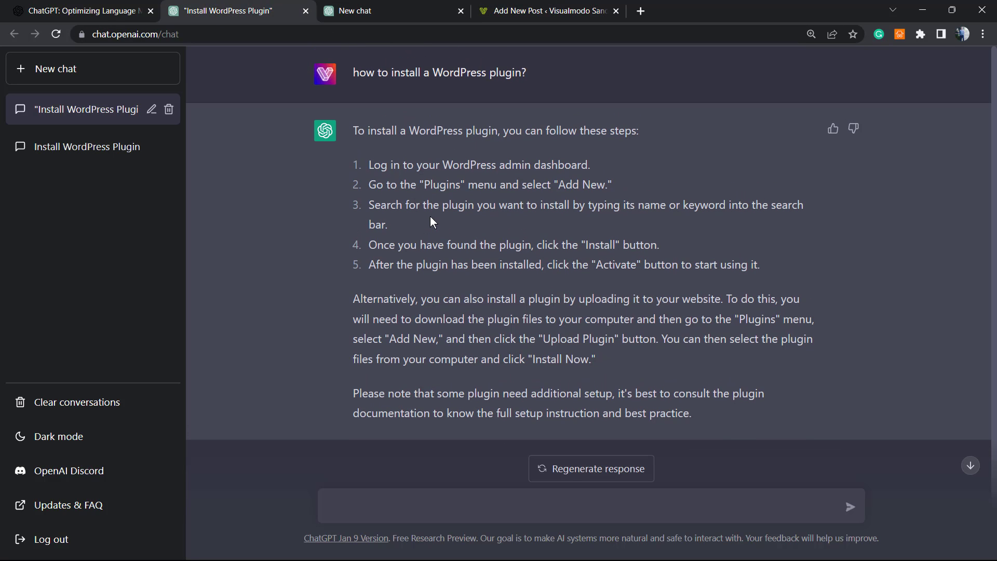
triple_click(429, 68)
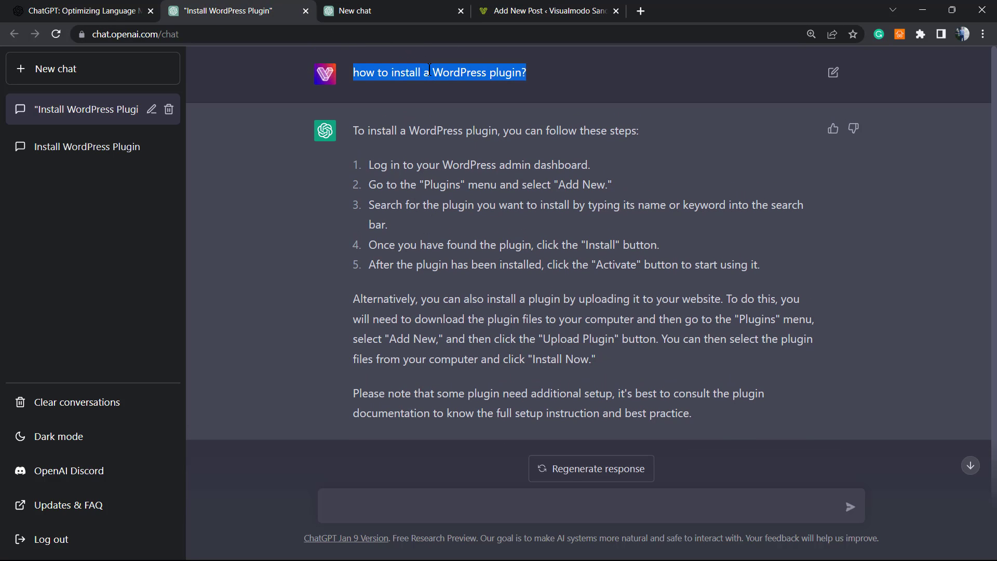
click(529, 7)
click(229, 131)
key(ctrl+v)
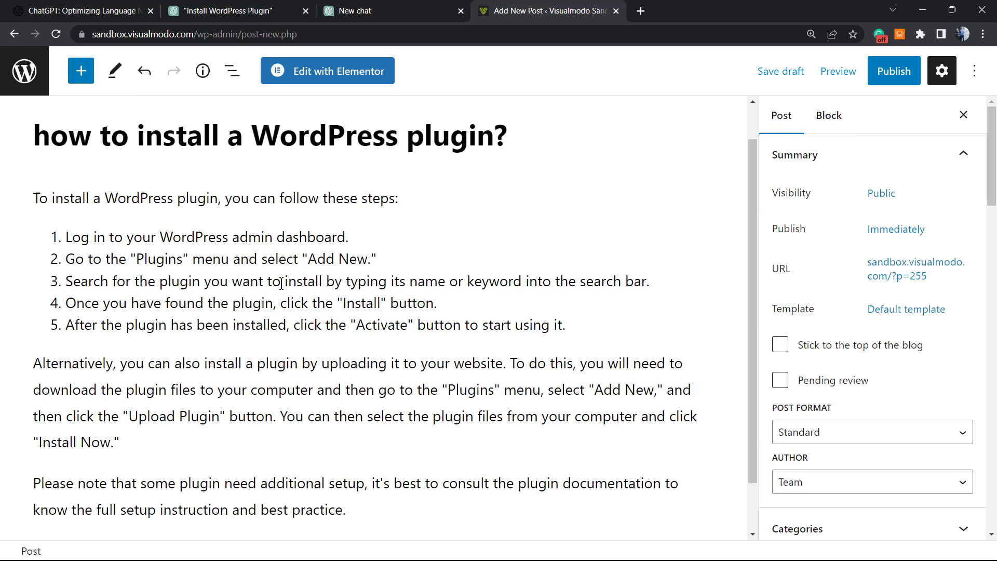
scroll(288, 306, up, 1)
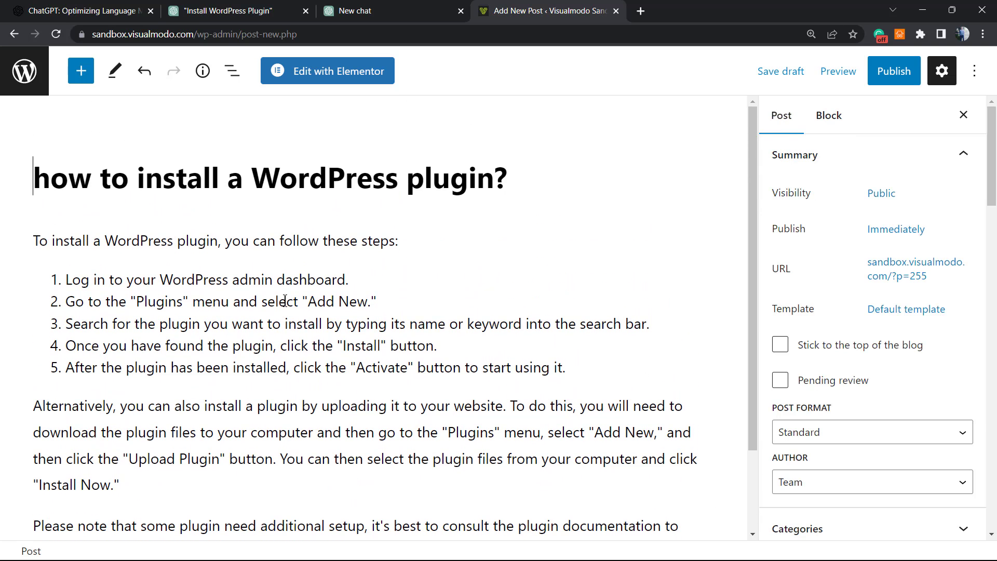
scroll(264, 315, down, 2)
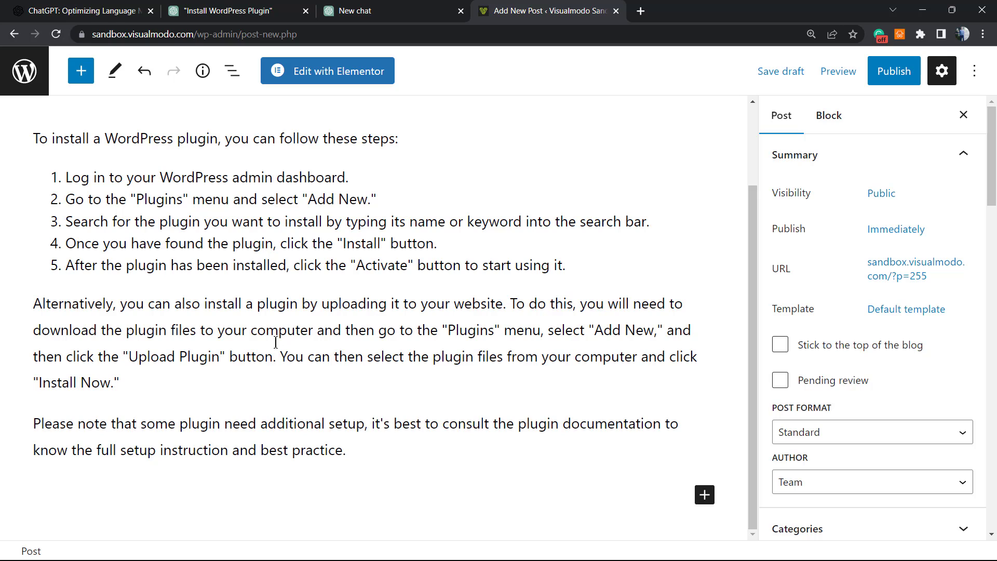
scroll(275, 345, up, 1)
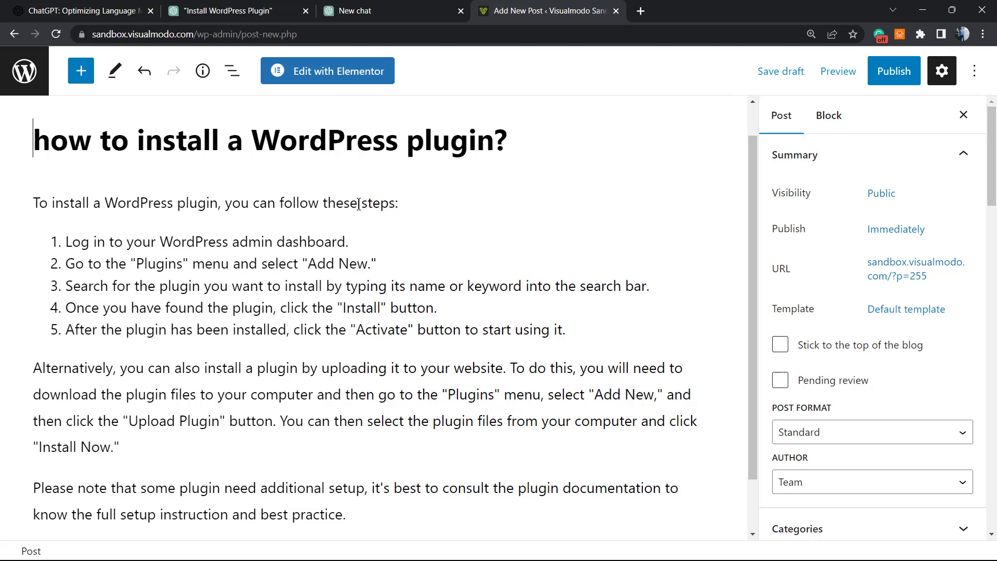
click(260, 11)
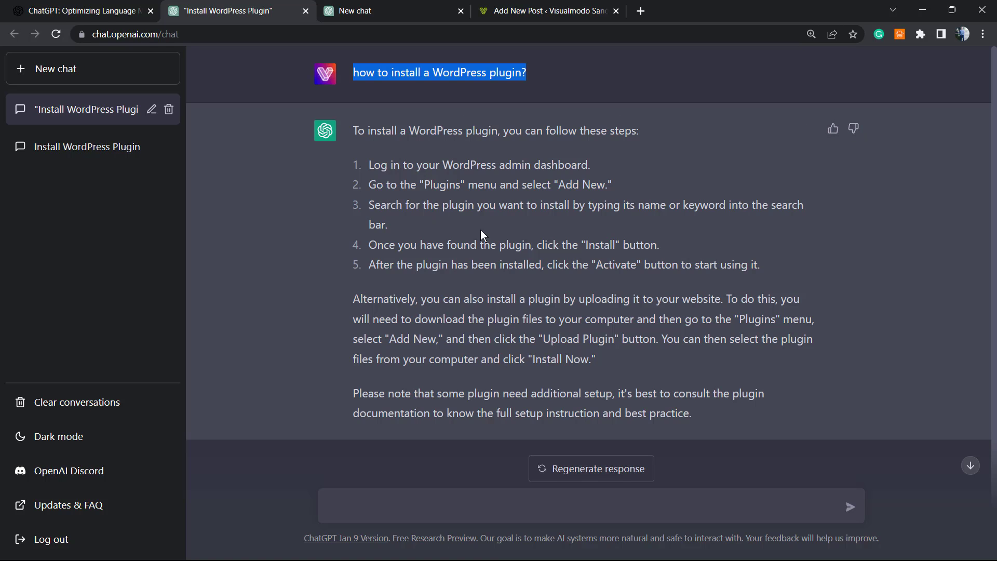
Step: Give the answer a thumbs-up rating and regenerate the response
click(832, 130)
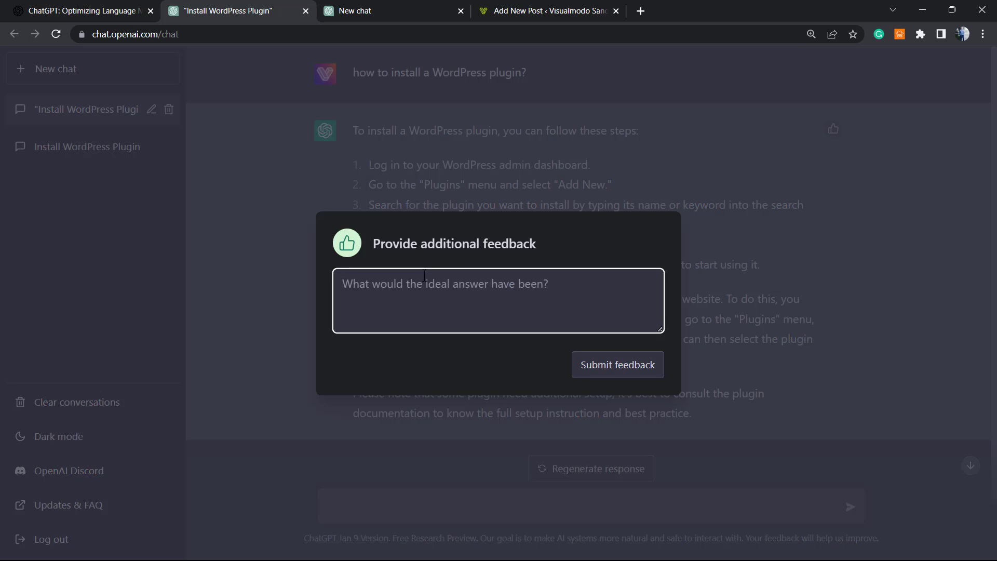
click(584, 364)
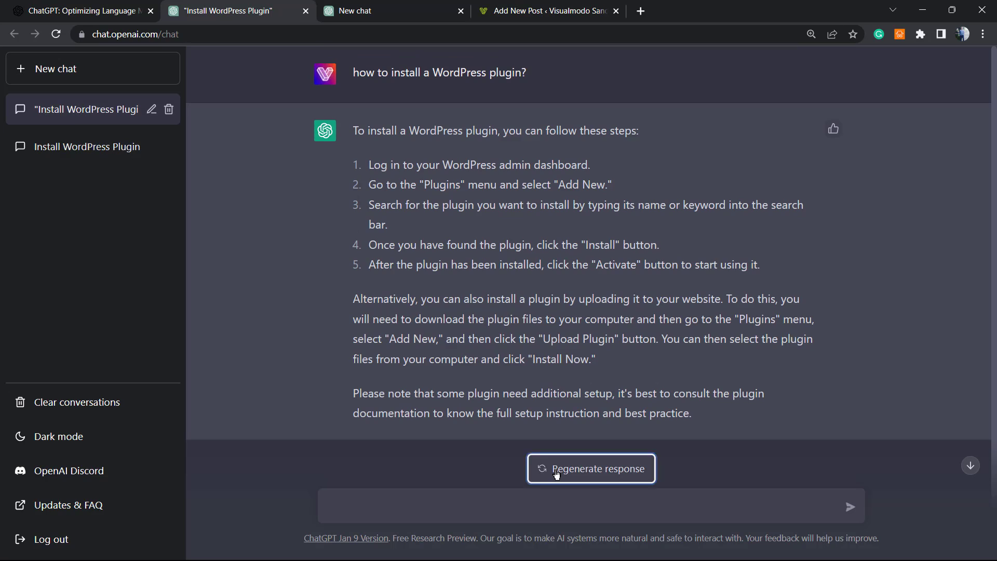
click(552, 470)
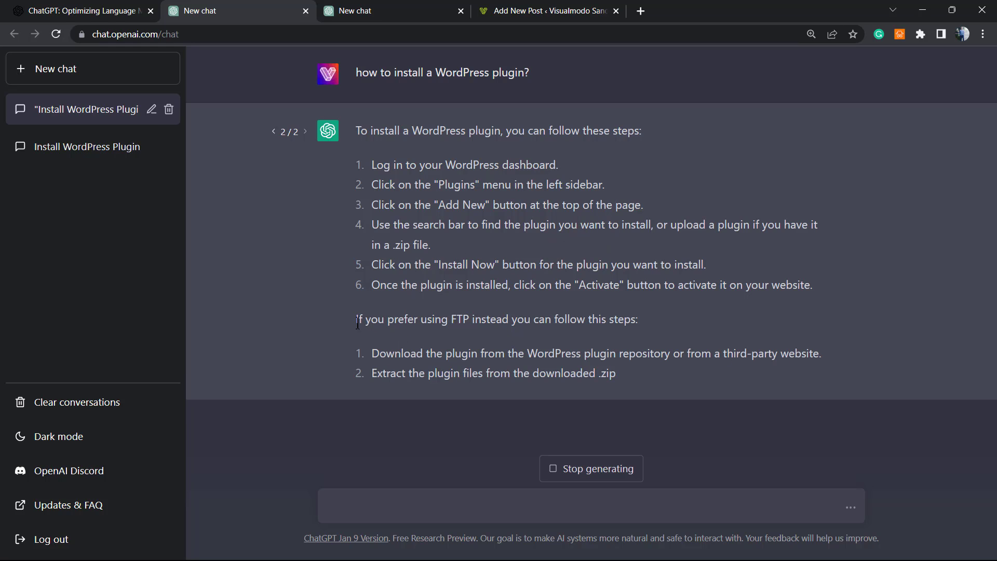
Step: Select and review the new FTP installation section in the regenerated answer
mouse_move(355, 320)
mouse_down()
mouse_move(487, 321)
mouse_move(668, 296)
mouse_up()
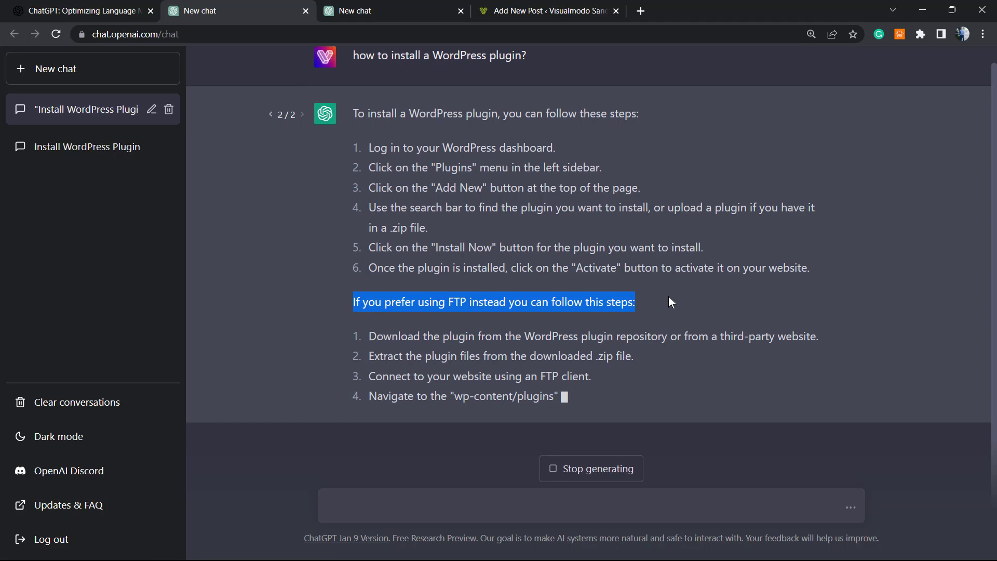
click(496, 298)
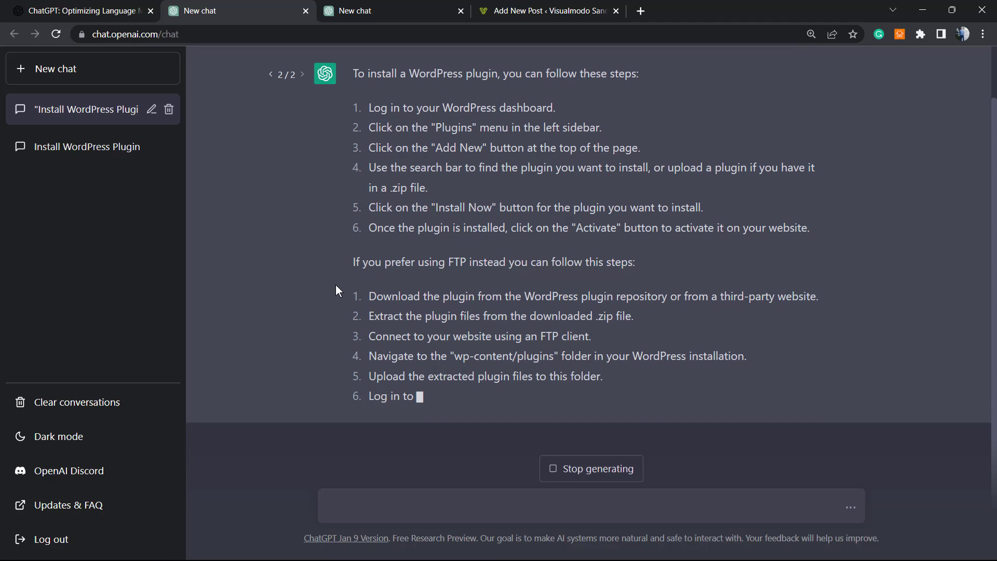
drag(365, 263, 416, 264)
click(363, 243)
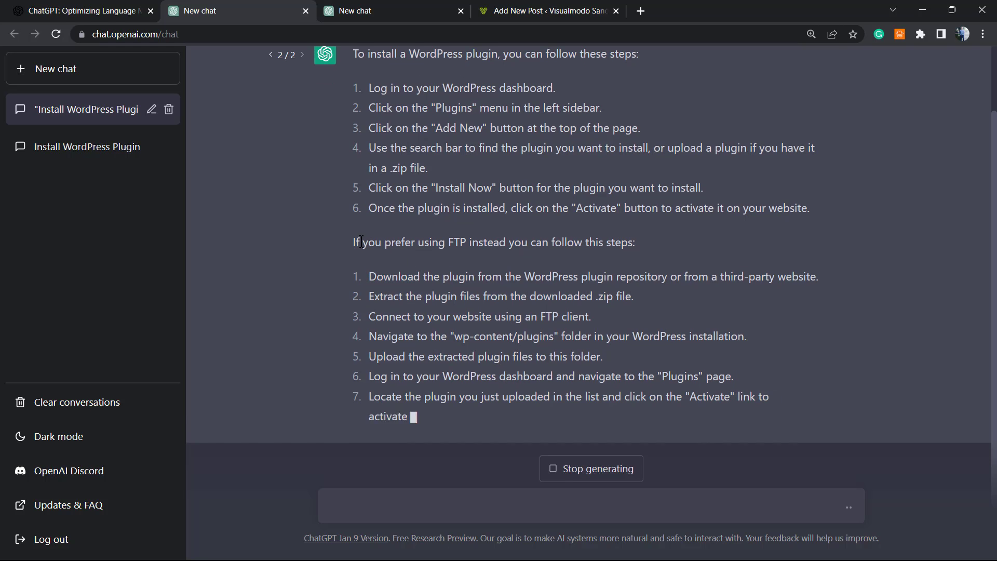
mouse_move(363, 65)
mouse_down()
mouse_move(354, 222)
mouse_move(398, 259)
mouse_up()
click(357, 222)
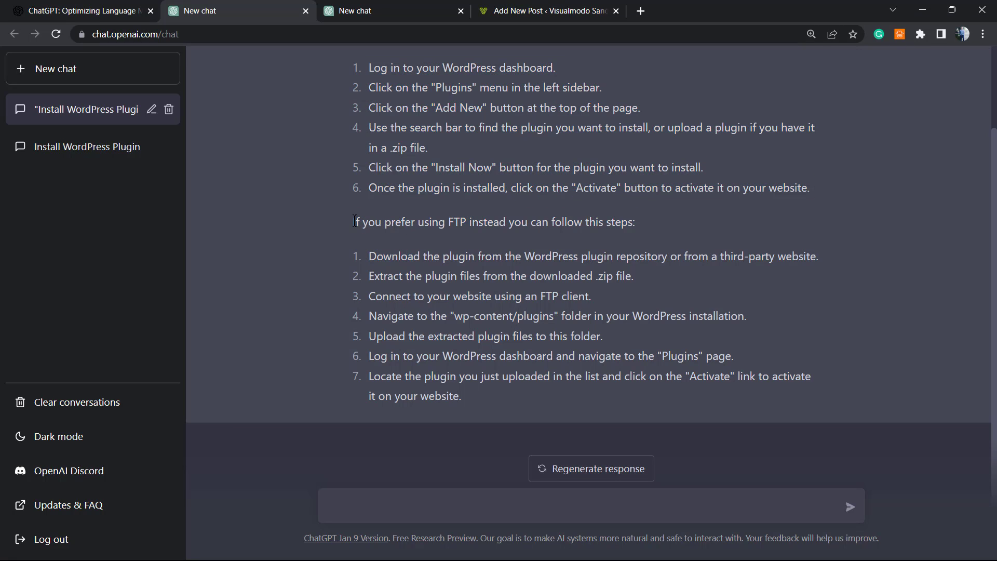
mouse_move(354, 223)
mouse_down()
mouse_move(394, 241)
mouse_move(556, 400)
mouse_up()
click(348, 220)
Step: Paste the FTP intro and seven steps into a new block after the last paragraph
click(499, 5)
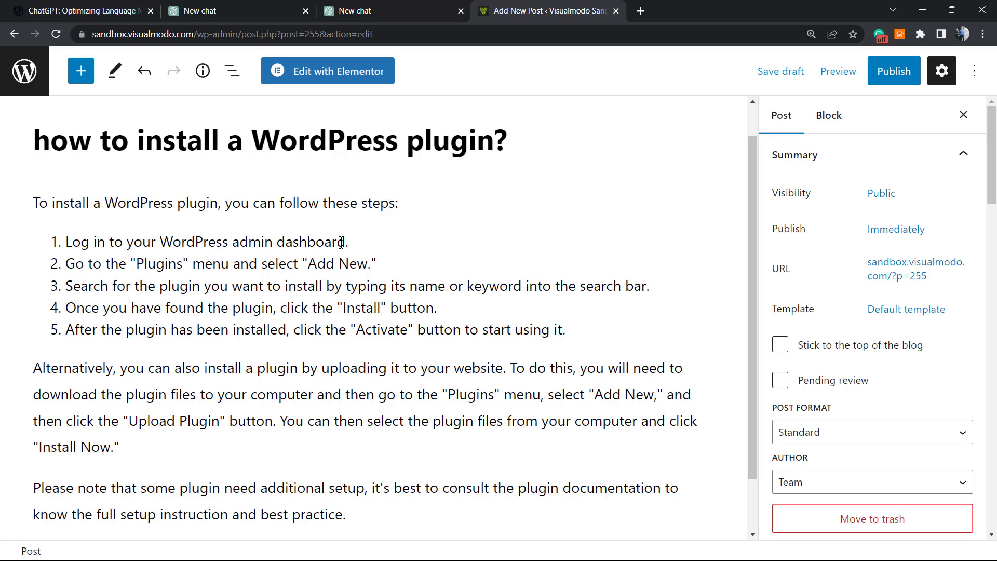
scroll(393, 451, down, 1)
click(391, 447)
scroll(379, 448, up, 1)
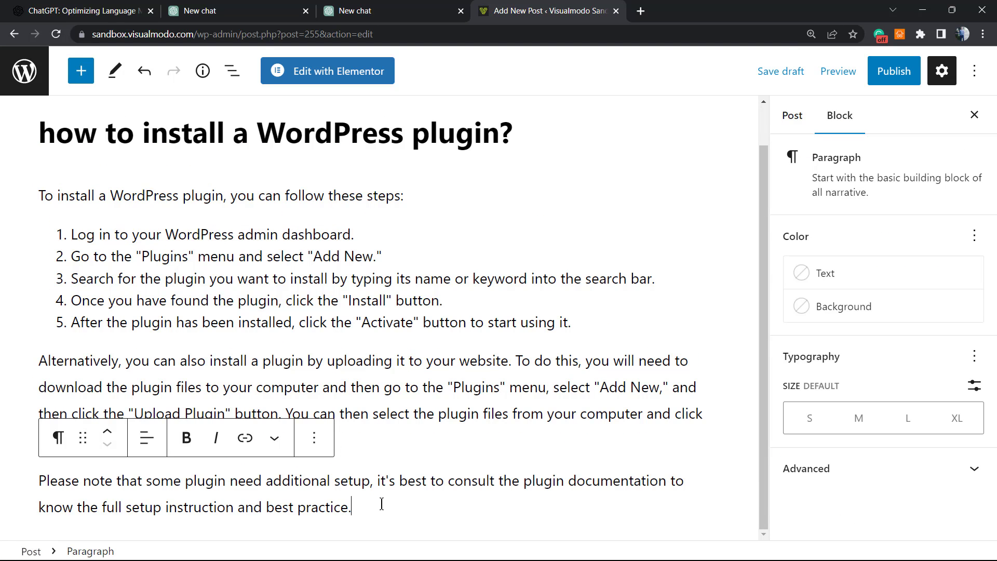
key(Return)
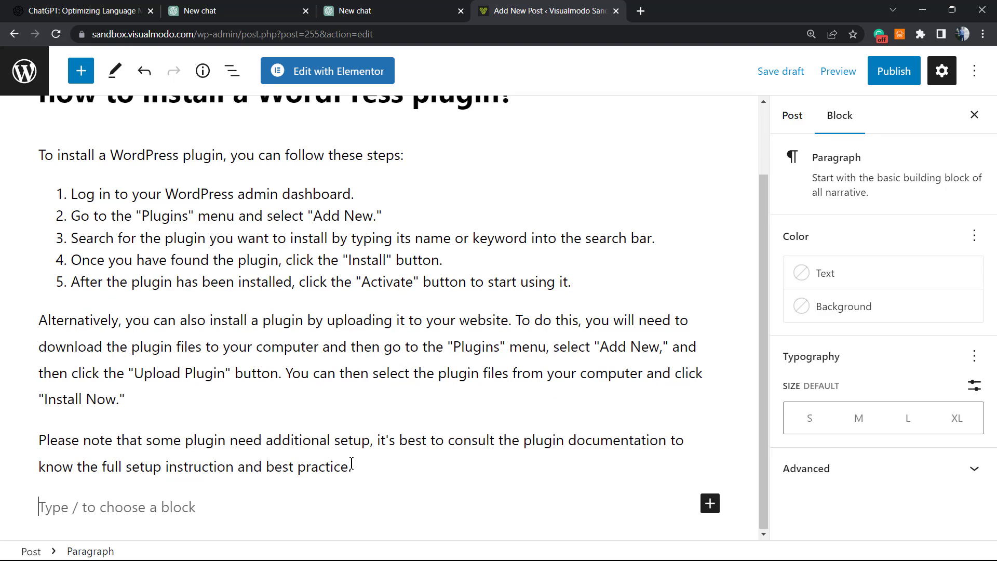
text(If you prefer using FTP instead you can follow this steps: 1. Download the plugin from the WordPress plugin repository or from a third-party website. 2. Extract the plugin files from the downloaded .zip file. 3. Connect to your website using an FTP client. 4. Navigate to the "wp-content/plugins" folder in your WordPress installation. 5. Upload the extracted plugin files to this folder. 6. Log in to your WordPress dashboard and navigate to the "Plugins" page. 7. Locate the plugin you just uploaded in the list and click on the "Activate" link to activate it on your website.)
Step: Transform the FTP intro line into an H2 heading
triple_click(363, 318)
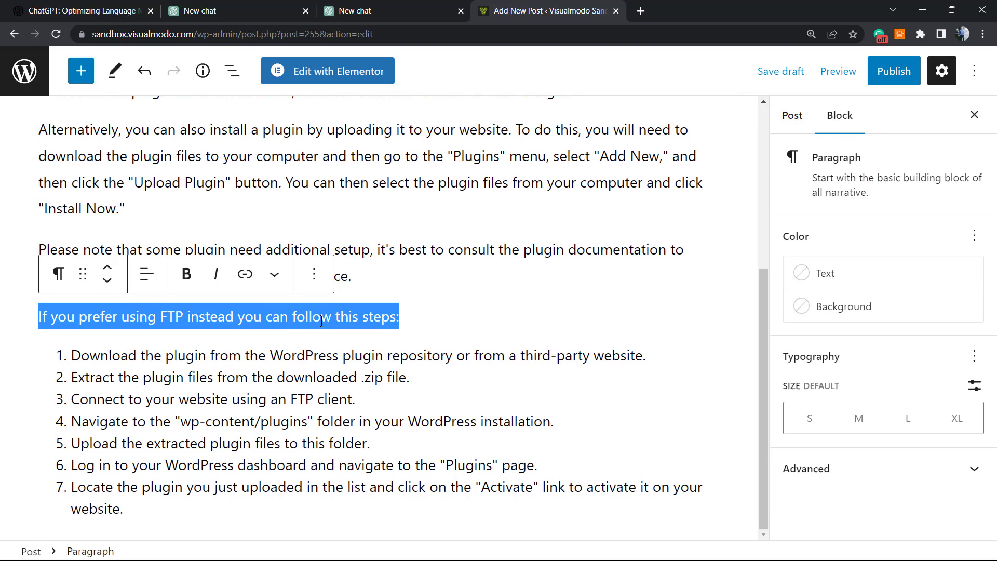
click(58, 276)
click(83, 353)
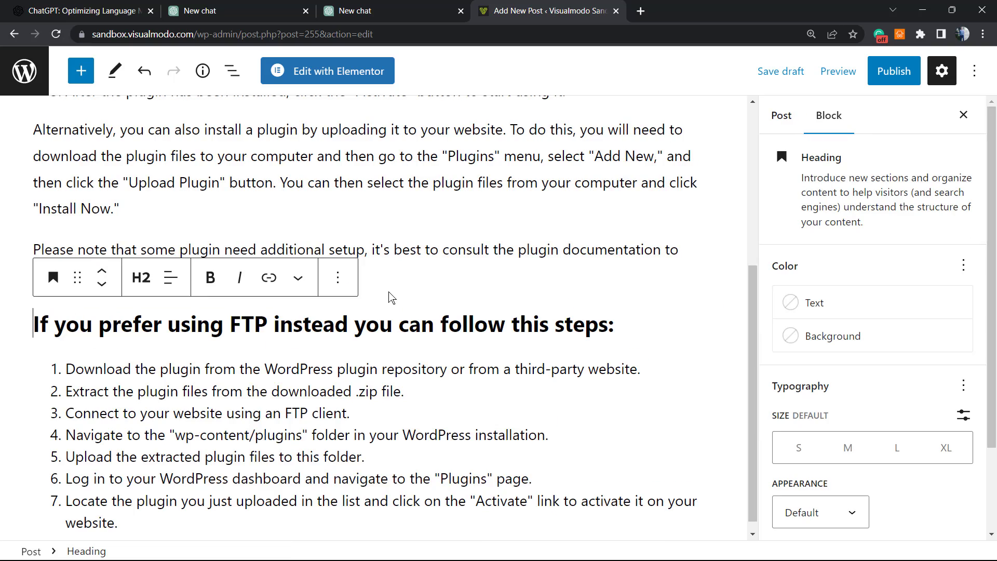
scroll(394, 300, up, 5)
scroll(420, 275, down, 5)
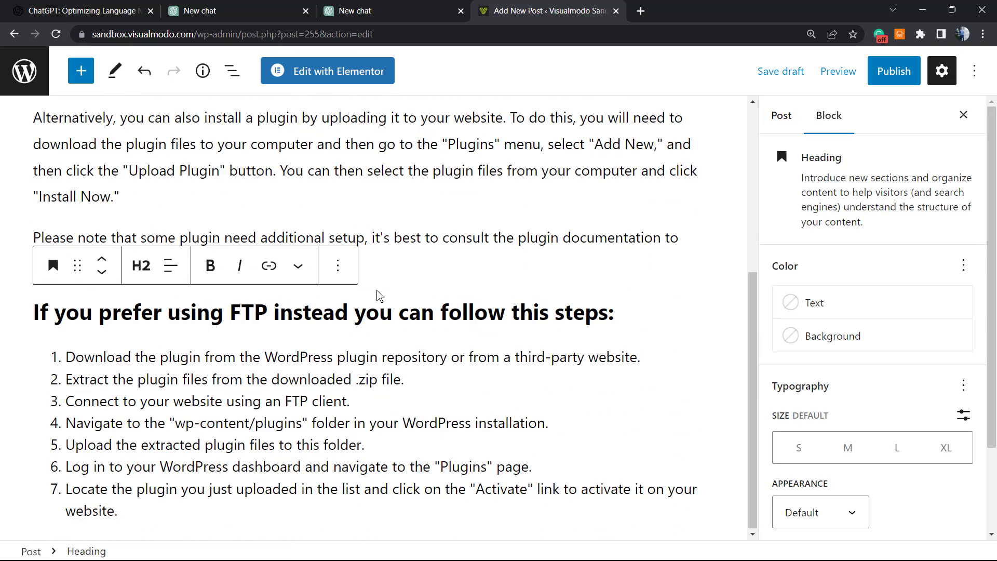
scroll(369, 312, up, 5)
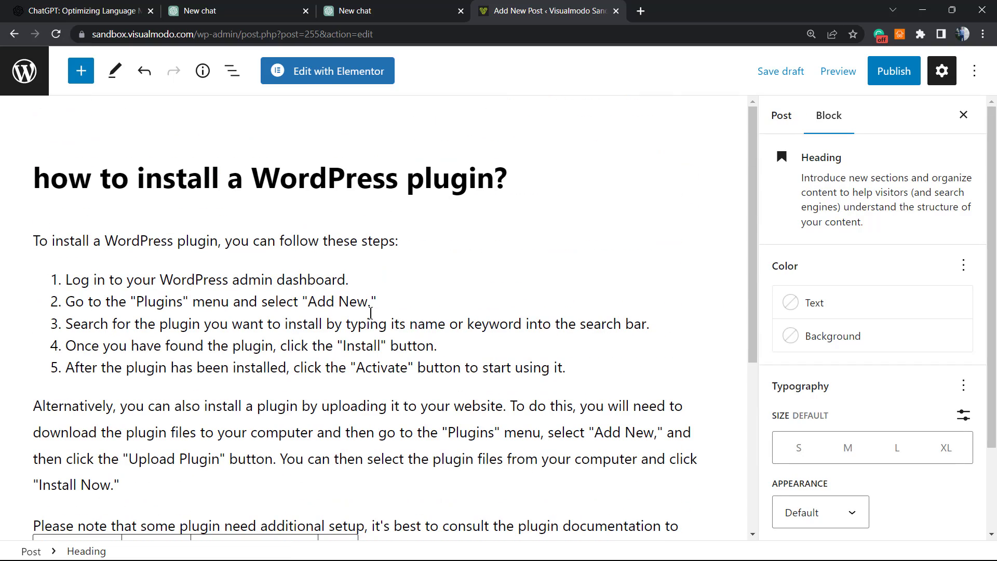
scroll(369, 330, down, 2)
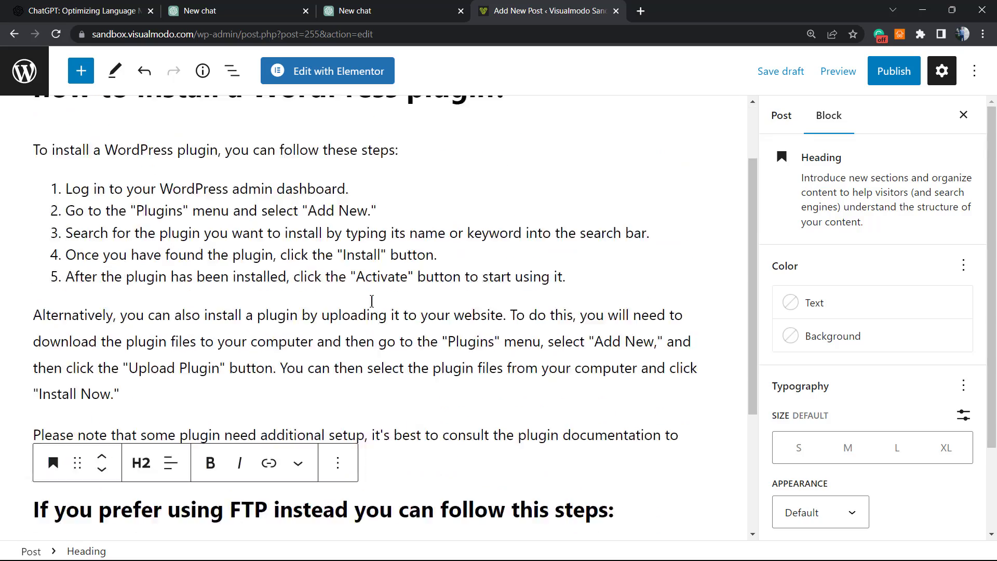
scroll(369, 331, up, 2)
Step: Publish the post and confirm
click(892, 79)
click(843, 76)
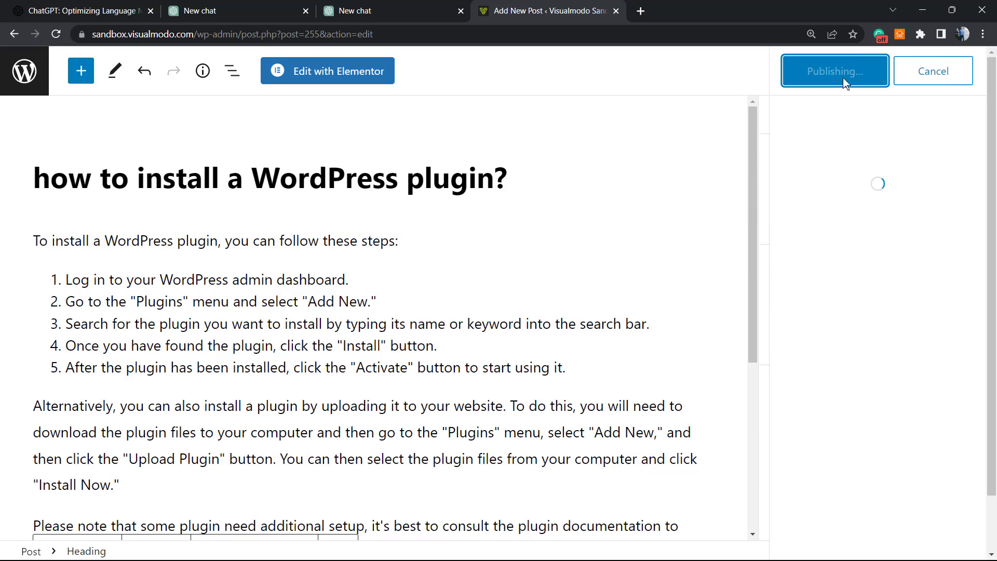
scroll(328, 262, down, 5)
scroll(328, 262, up, 5)
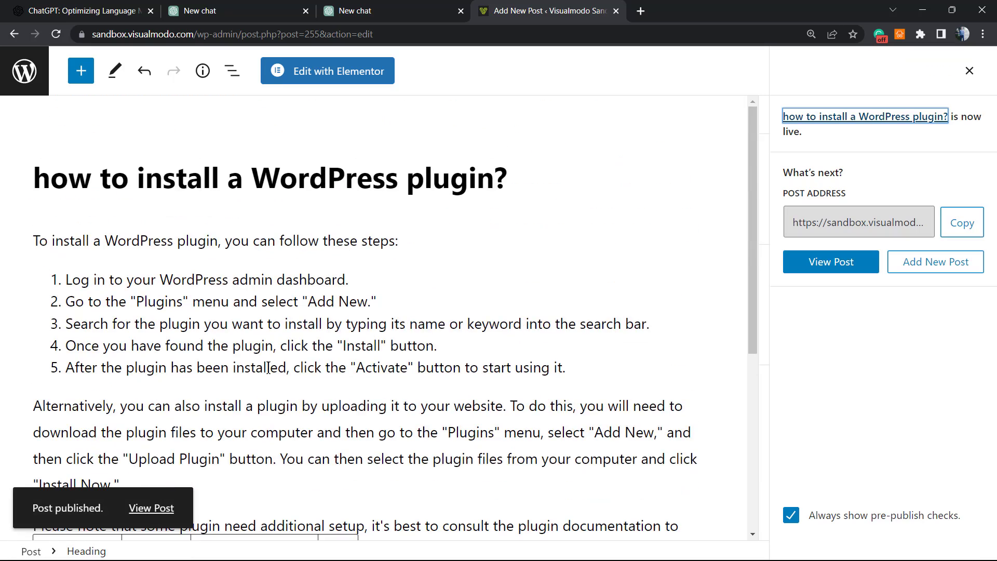
Step: Clear the highlight and scroll through ChatGPT's regenerated FTP answer
click(217, 3)
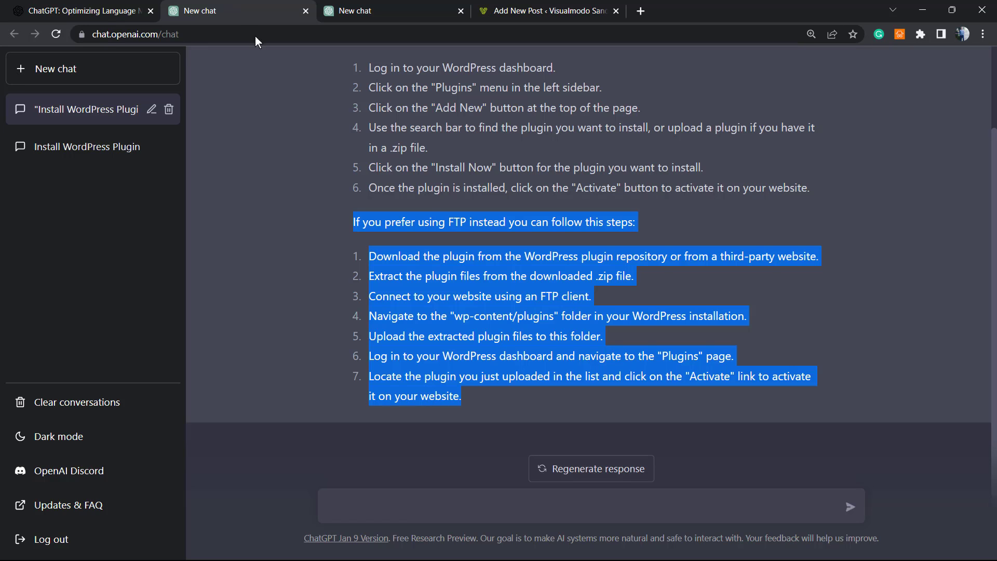
click(313, 344)
scroll(320, 340, up, 2)
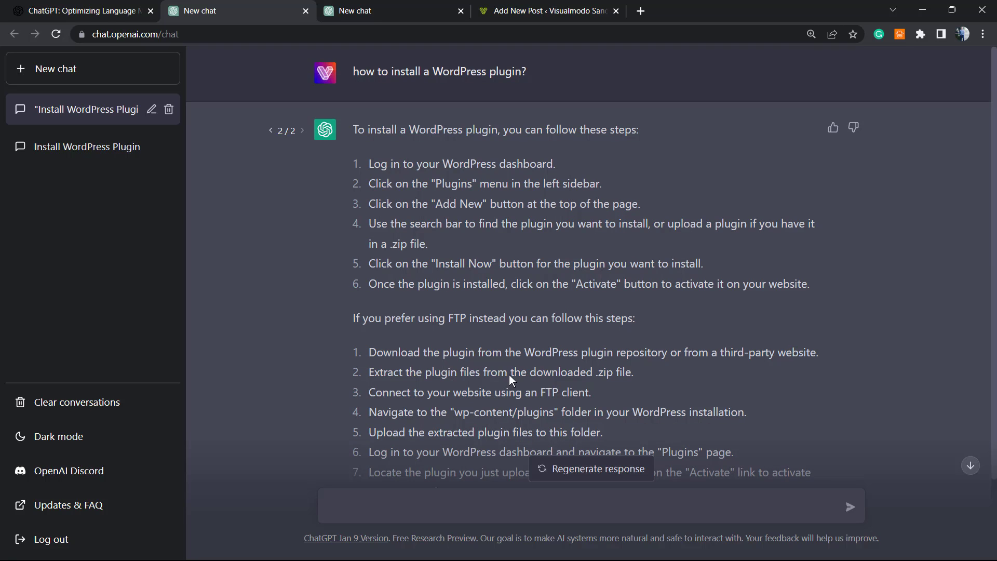
scroll(501, 381, down, 2)
scroll(495, 382, up, 2)
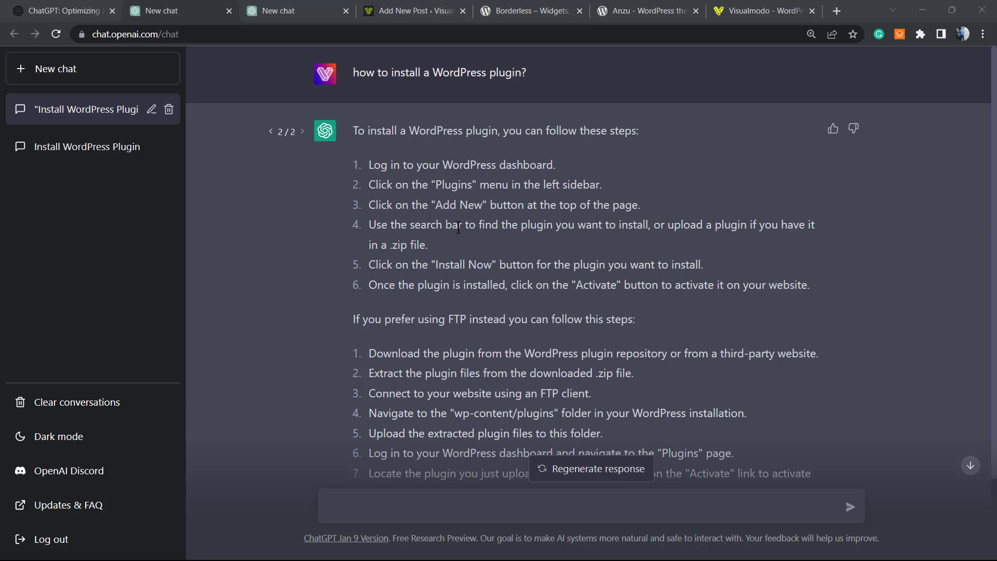
Step: Highlight the Borderless plugin title words: Borderless, Widgets, Elements, Templates, Toolkit
mouse_move(466, 86)
click(730, 8)
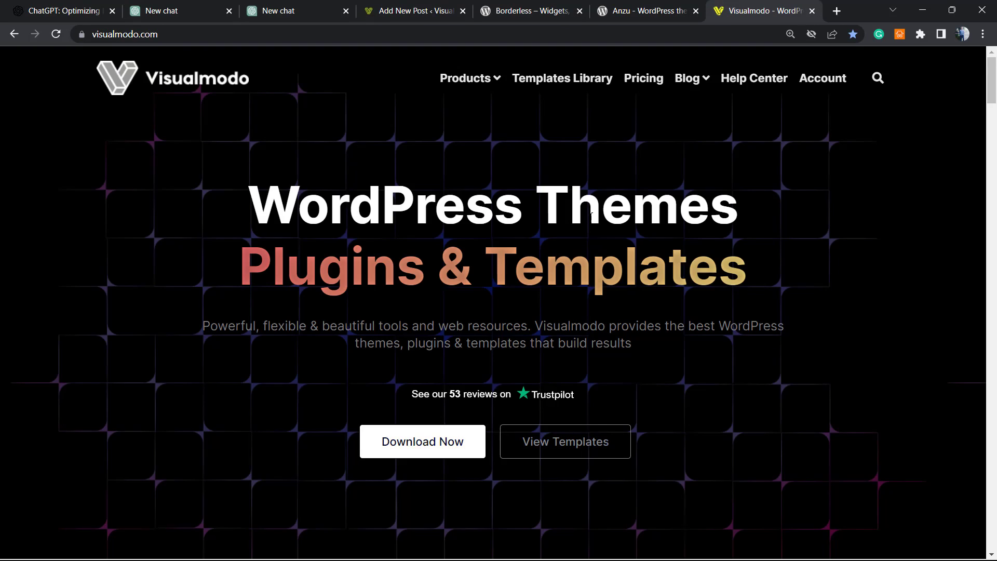
click(524, 8)
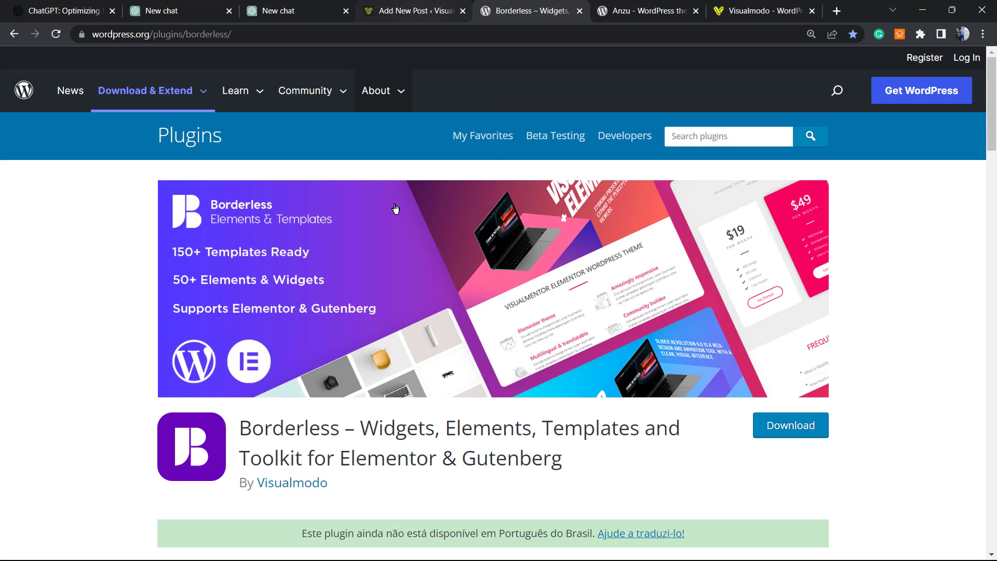
double_click(283, 429)
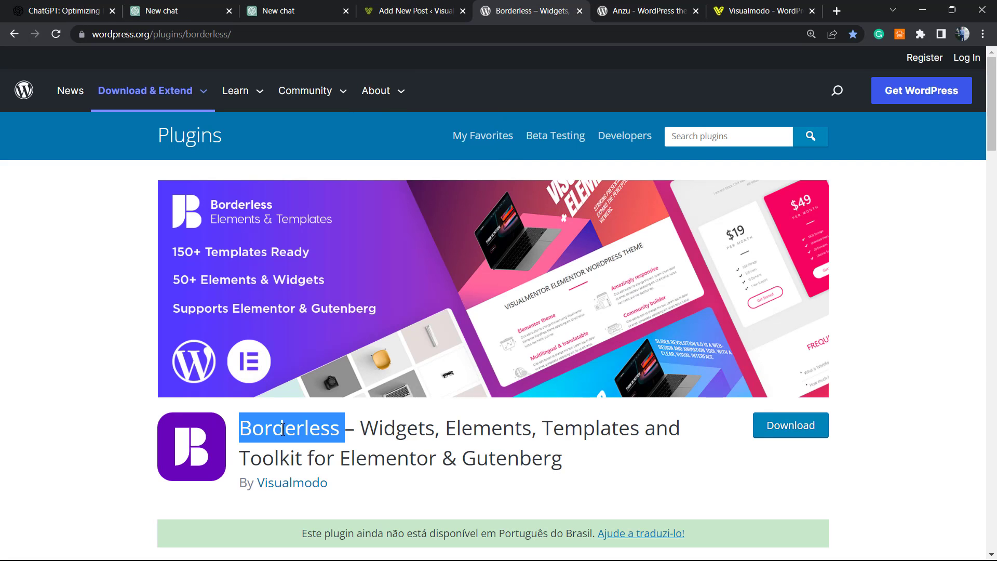
double_click(362, 433)
double_click(488, 428)
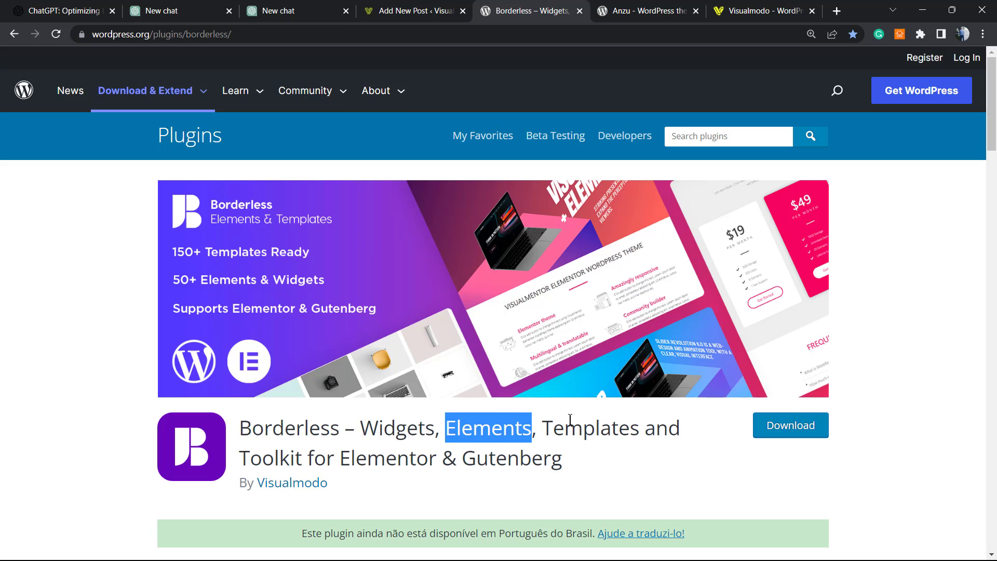
double_click(570, 421)
double_click(276, 452)
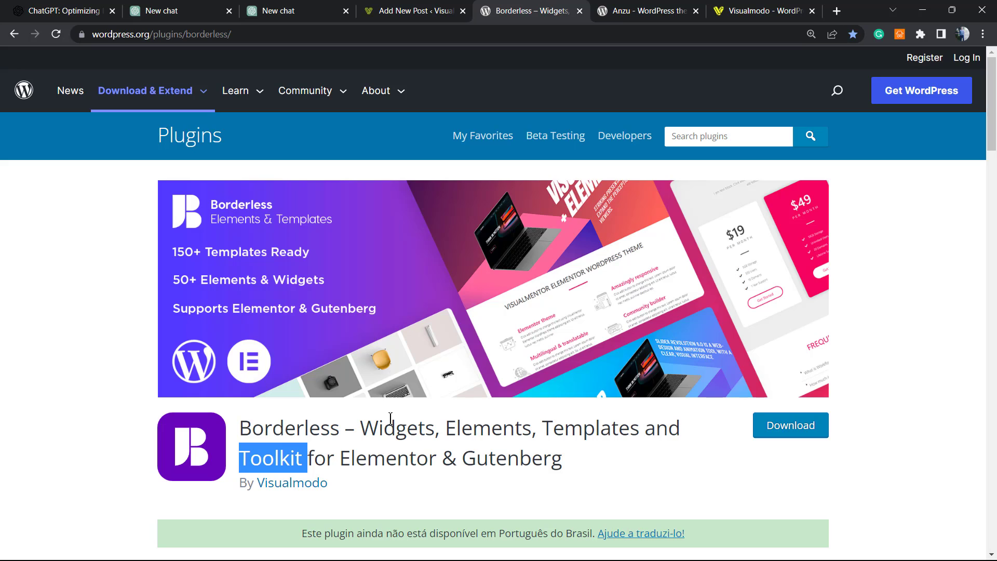
double_click(292, 426)
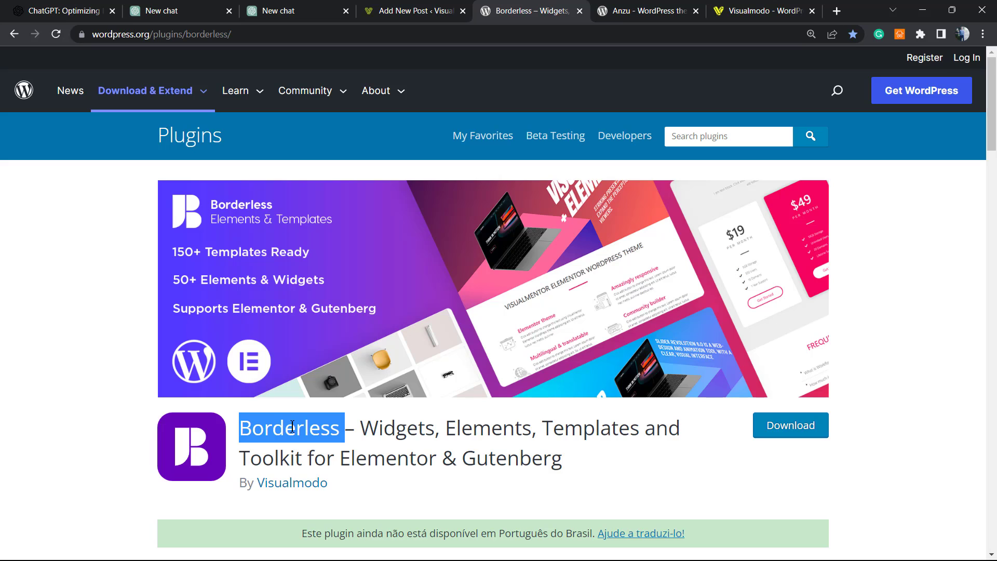
click(636, 9)
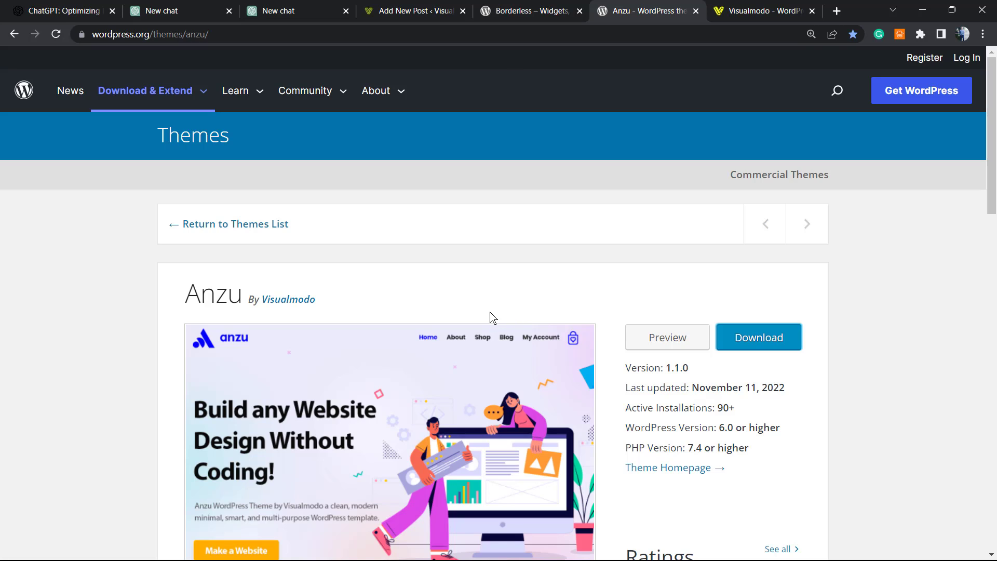
Step: Scroll over the Anzu theme page, then return to the Visualmodo homepage
click(187, 295)
scroll(442, 267, down, 3)
scroll(439, 267, up, 3)
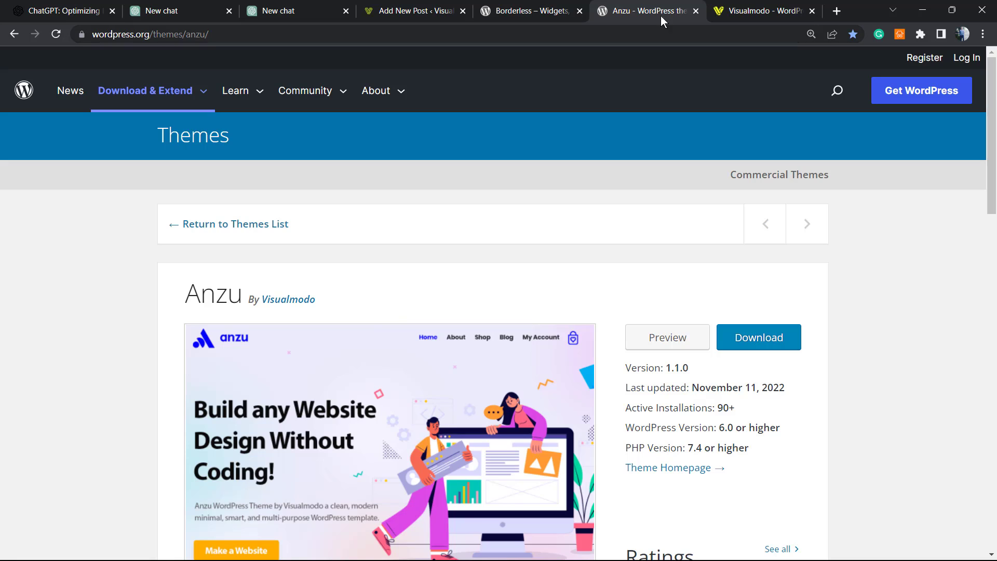
click(773, 6)
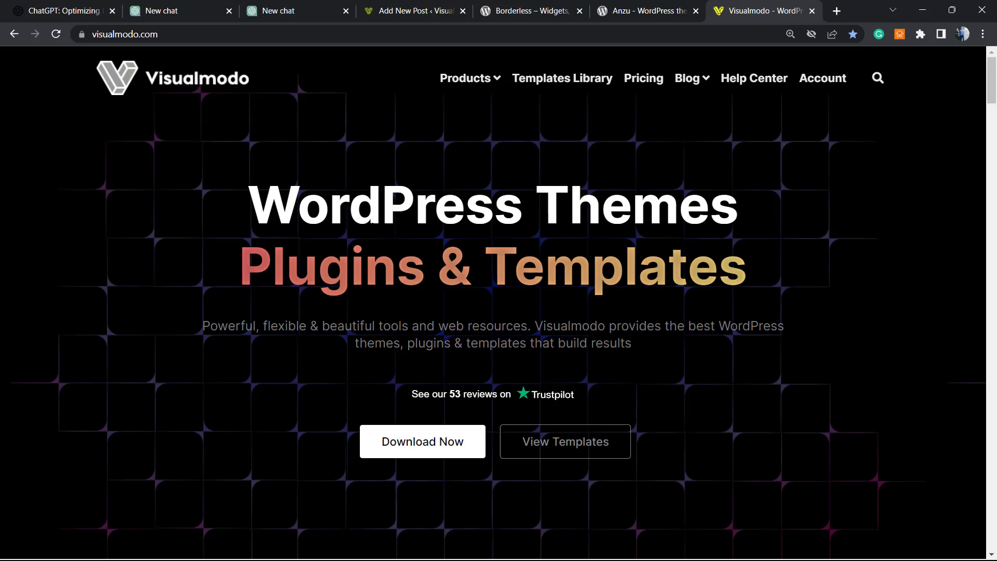
Step: Open Visualmodo's Templates Library and scroll down to the Pasta and Tea House templates
click(552, 79)
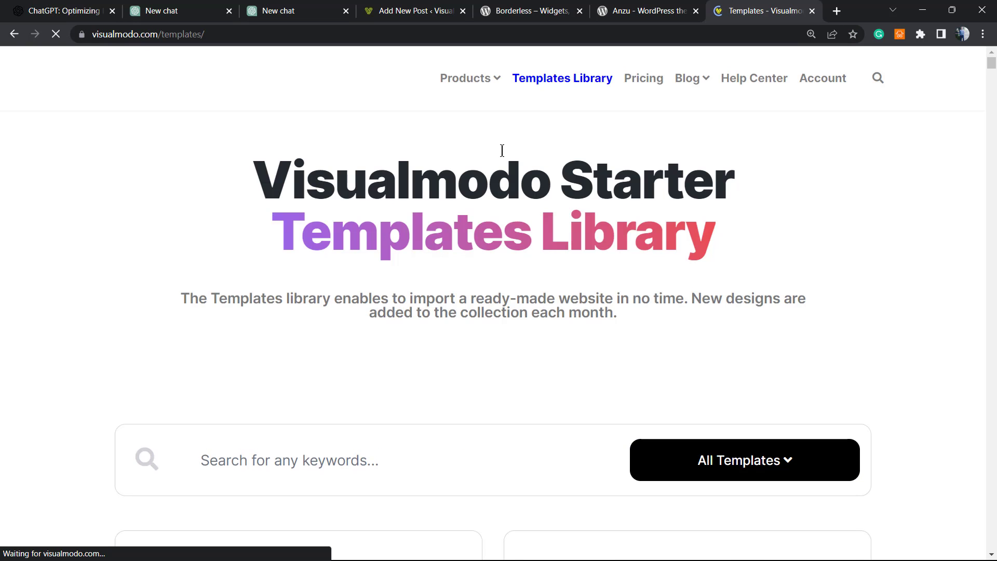
scroll(501, 160, down, 4)
scroll(493, 179, down, 2)
scroll(488, 190, down, 6)
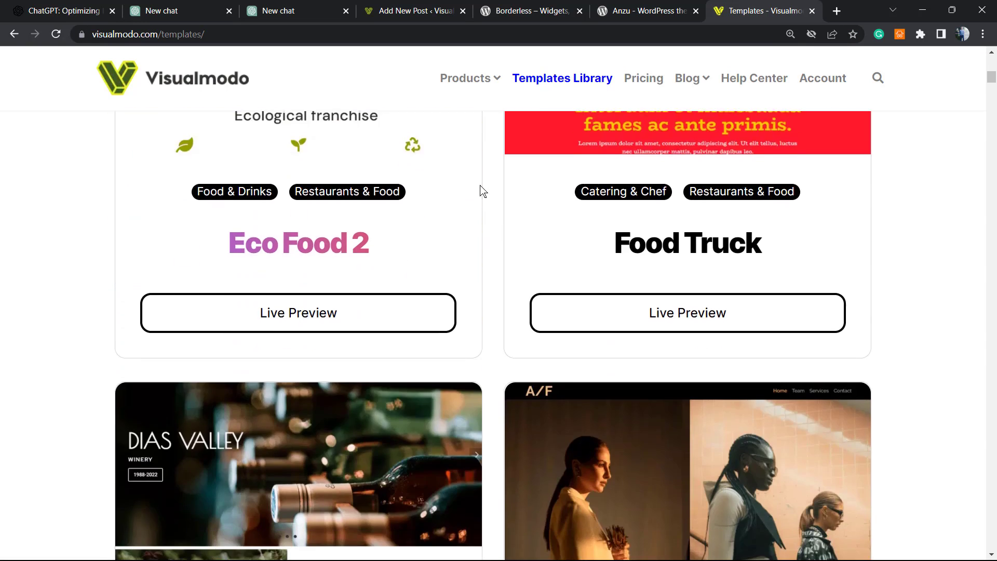
scroll(479, 191, down, 6)
scroll(479, 191, down, 5)
scroll(479, 192, down, 5)
scroll(479, 194, down, 4)
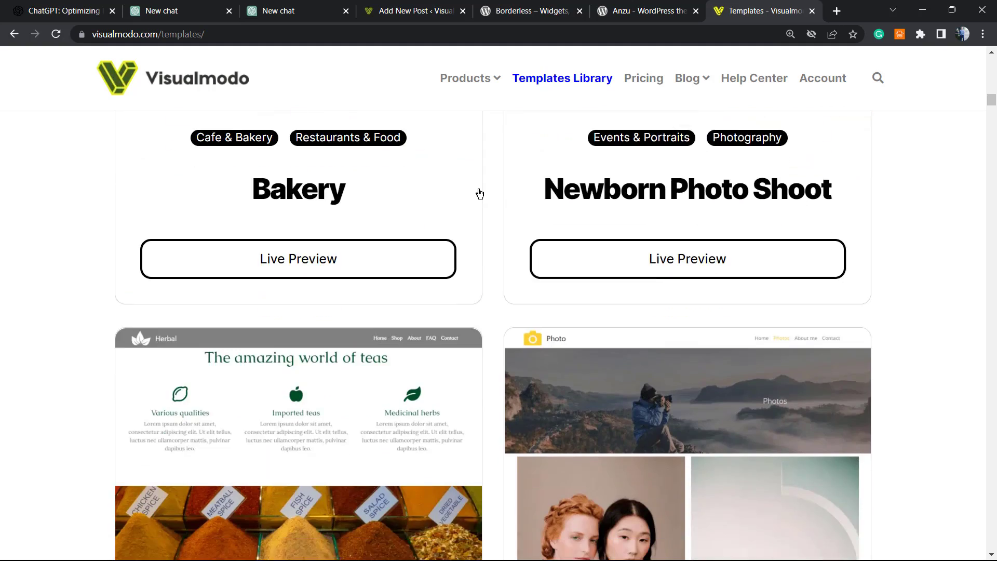
scroll(478, 194, down, 7)
scroll(476, 196, down, 7)
scroll(472, 202, down, 7)
scroll(474, 204, down, 5)
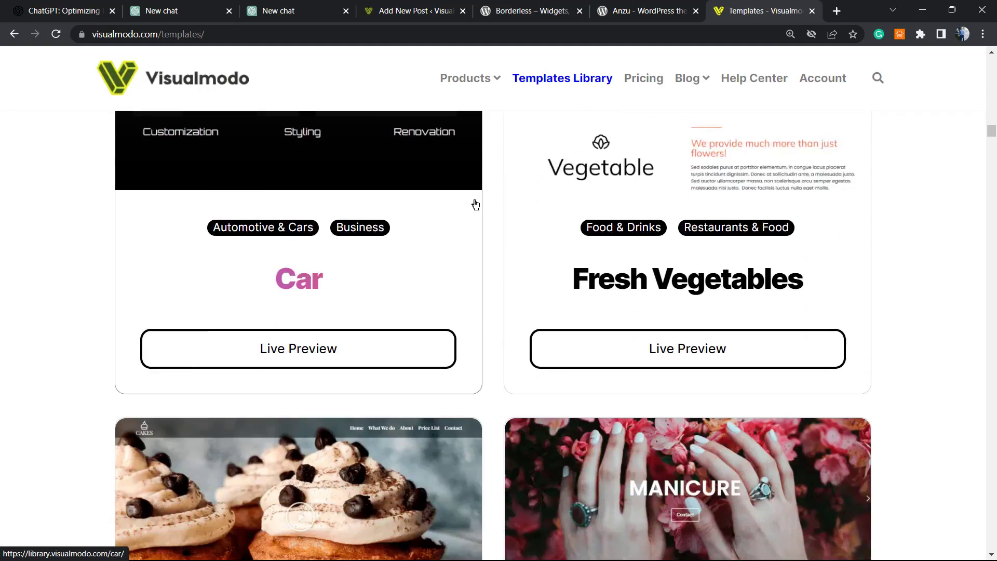
scroll(474, 203, down, 7)
scroll(474, 206, down, 5)
scroll(498, 218, down, 6)
scroll(534, 231, down, 5)
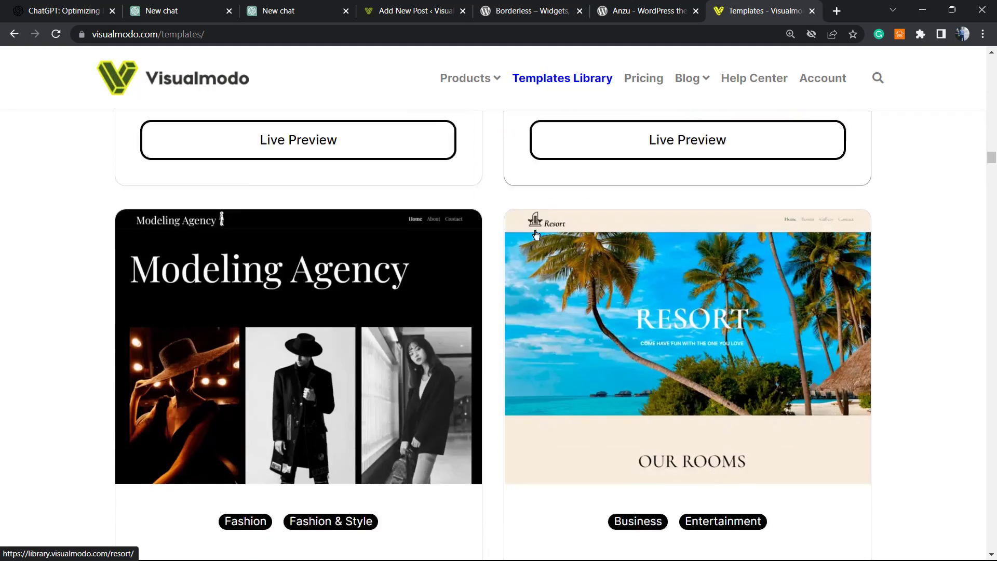
scroll(530, 236, down, 5)
scroll(530, 236, down, 5)
scroll(531, 234, down, 6)
scroll(531, 234, down, 2)
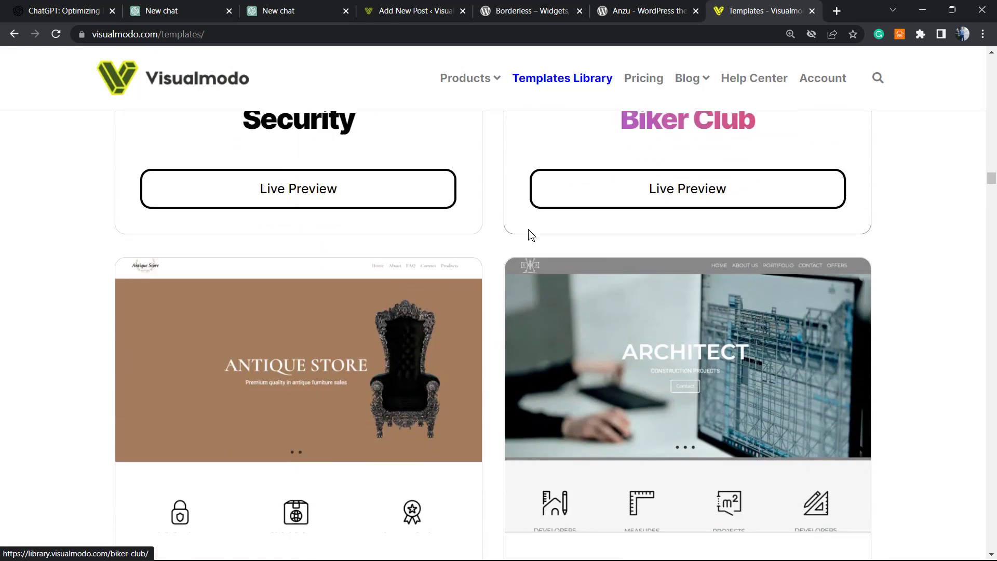
scroll(530, 231, down, 4)
scroll(483, 240, down, 6)
scroll(485, 245, down, 5)
scroll(484, 241, down, 5)
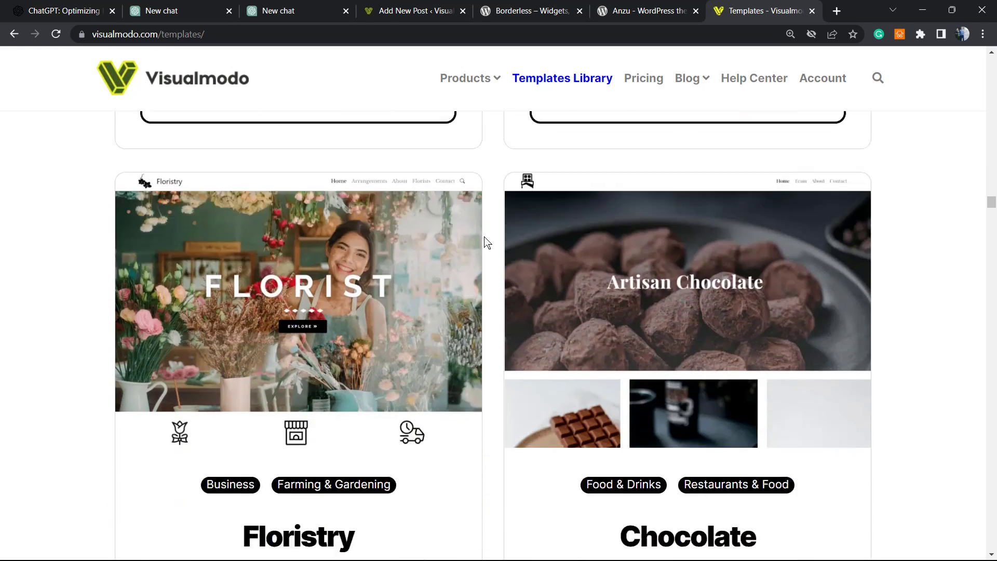
scroll(482, 241, down, 3)
scroll(483, 240, down, 3)
scroll(477, 243, down, 7)
scroll(474, 245, down, 4)
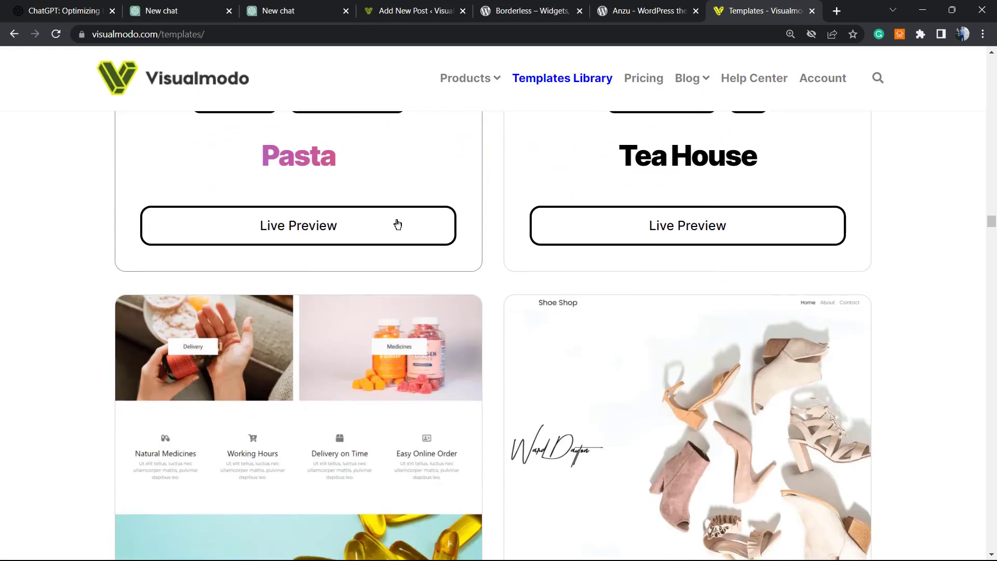